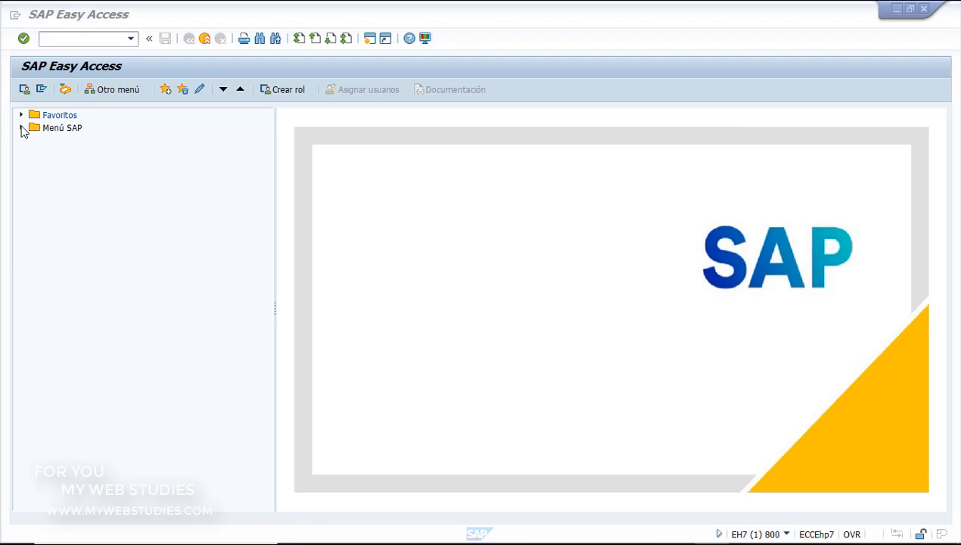
- Open the SPRO - Tratamiento de proyecto transaction found under Menú SAP, Herramientas, Customizing, IMG
{"action": "left_click", "coordinate": [22, 128]}
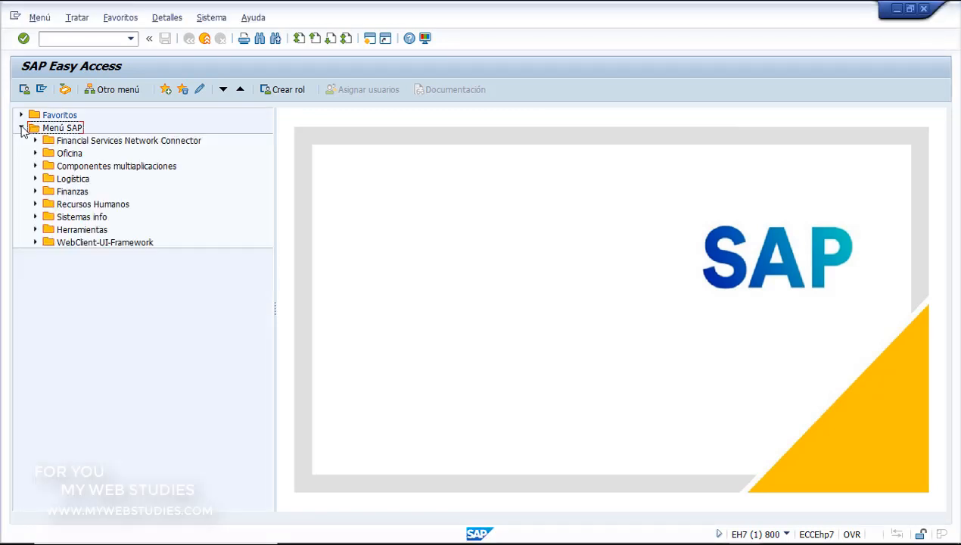
{"action": "left_click", "coordinate": [36, 229]}
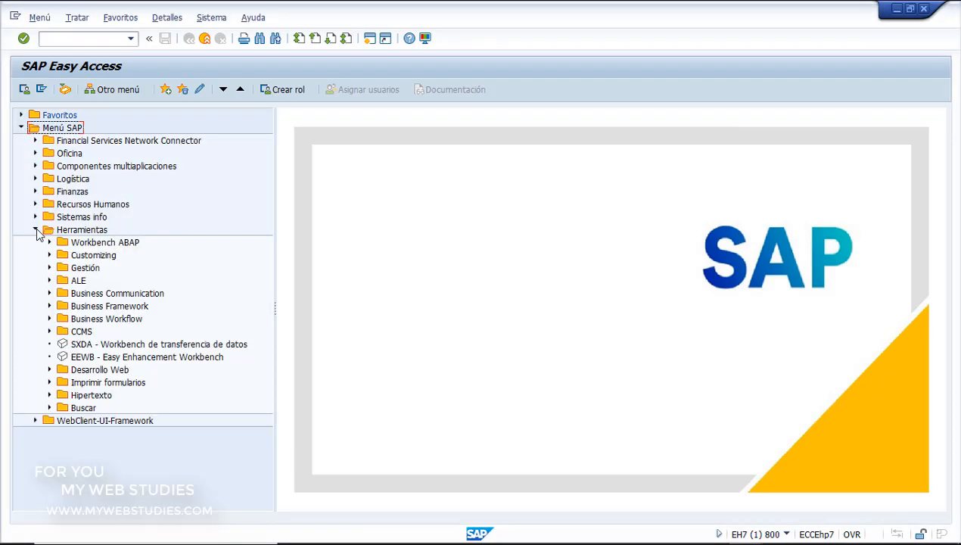
{"action": "left_click", "coordinate": [50, 255]}
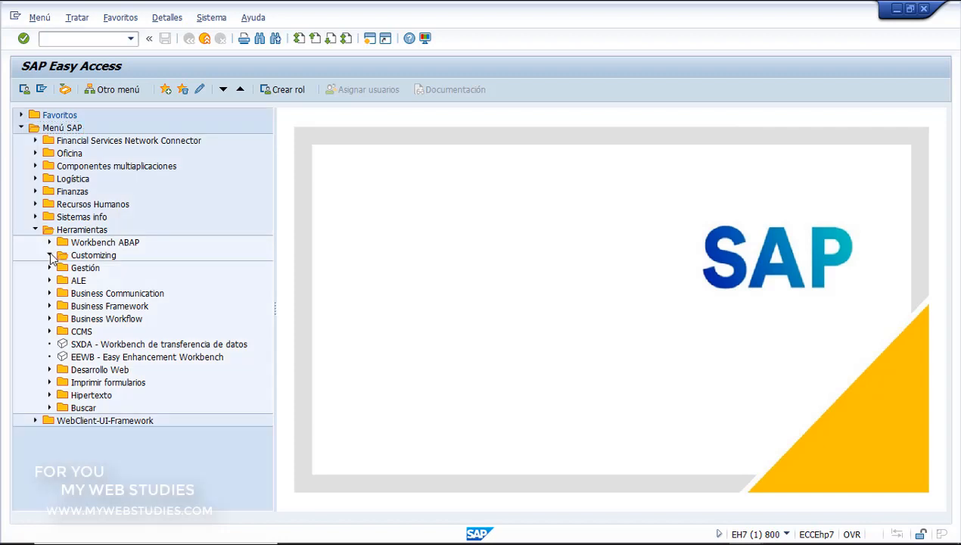
{"action": "left_click", "coordinate": [64, 268]}
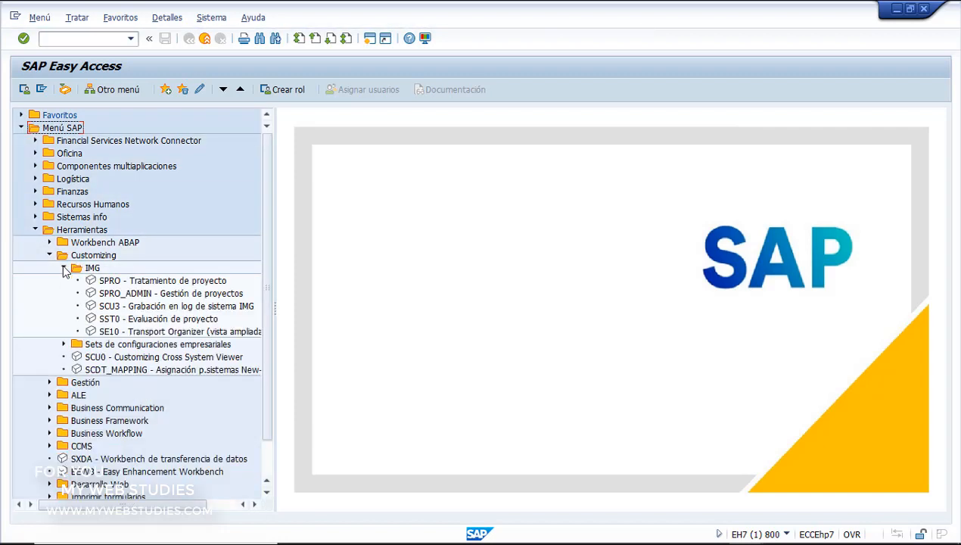
{"action": "left_click", "coordinate": [92, 282]}
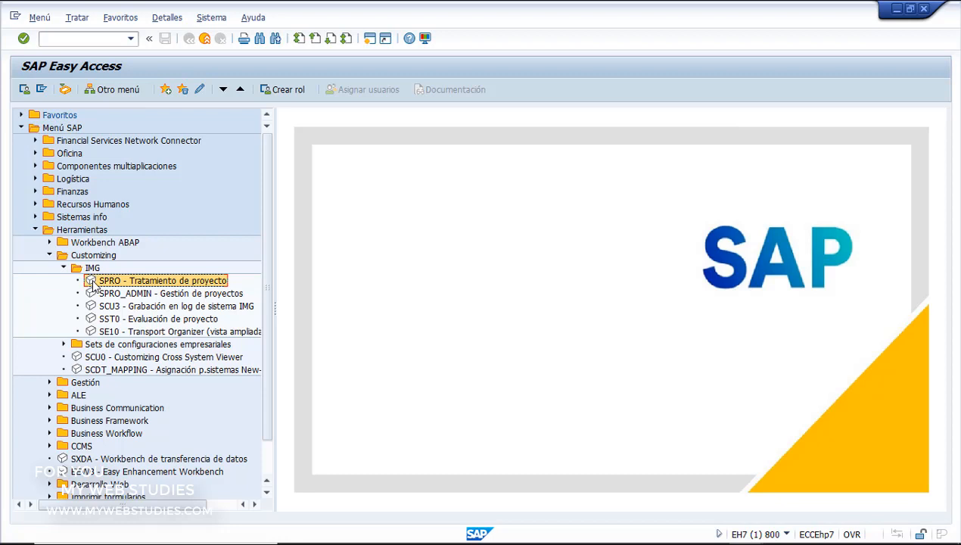
{"action": "double_click", "coordinate": [92, 284]}
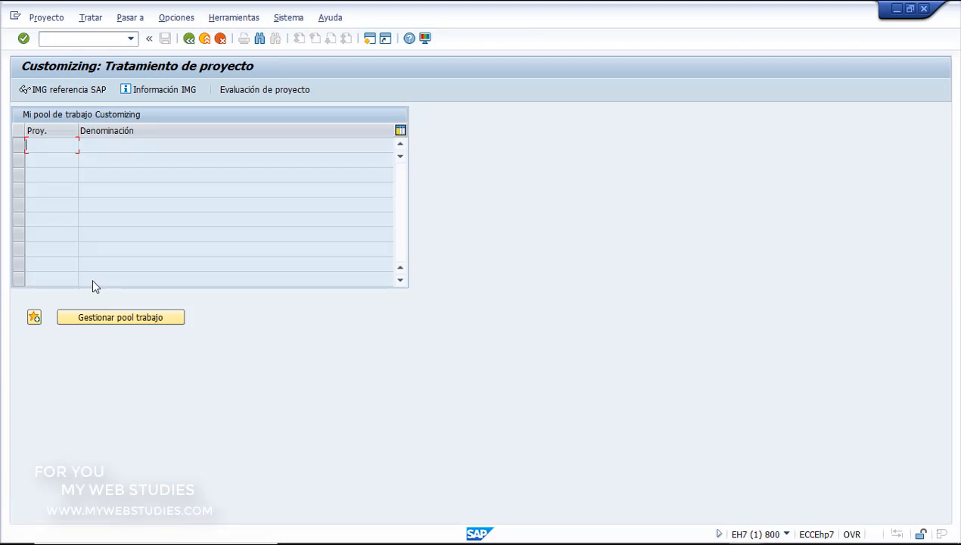
- Display the SAP reference IMG and expand Estructura de la empresa, Asignación, Logística general
{"action": "left_click", "coordinate": [75, 91]}
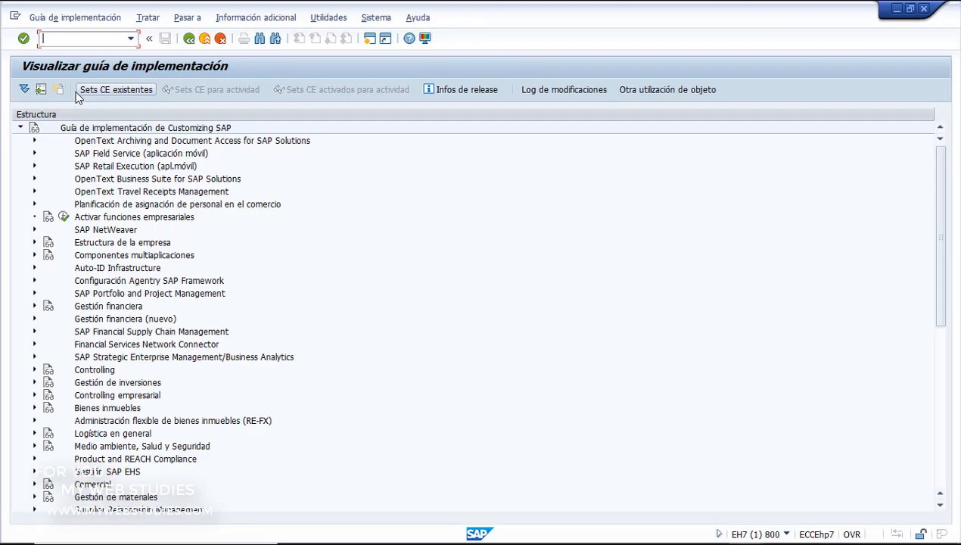
{"action": "left_click", "coordinate": [35, 243]}
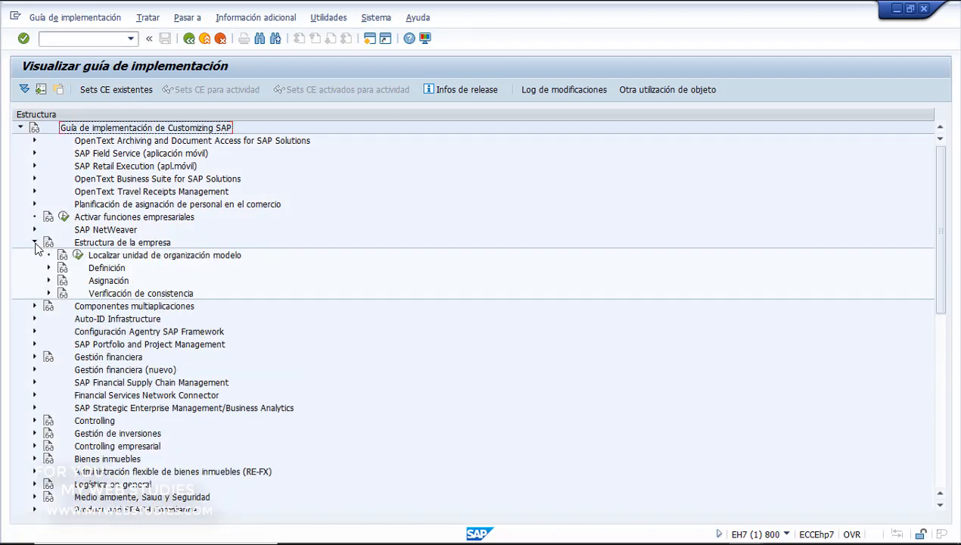
{"action": "left_click", "coordinate": [48, 280]}
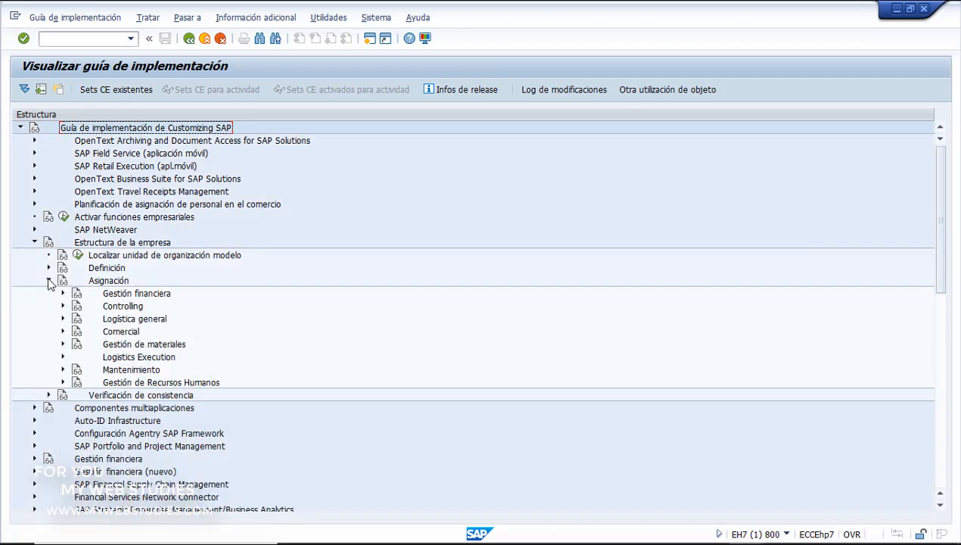
{"action": "left_click", "coordinate": [63, 319]}
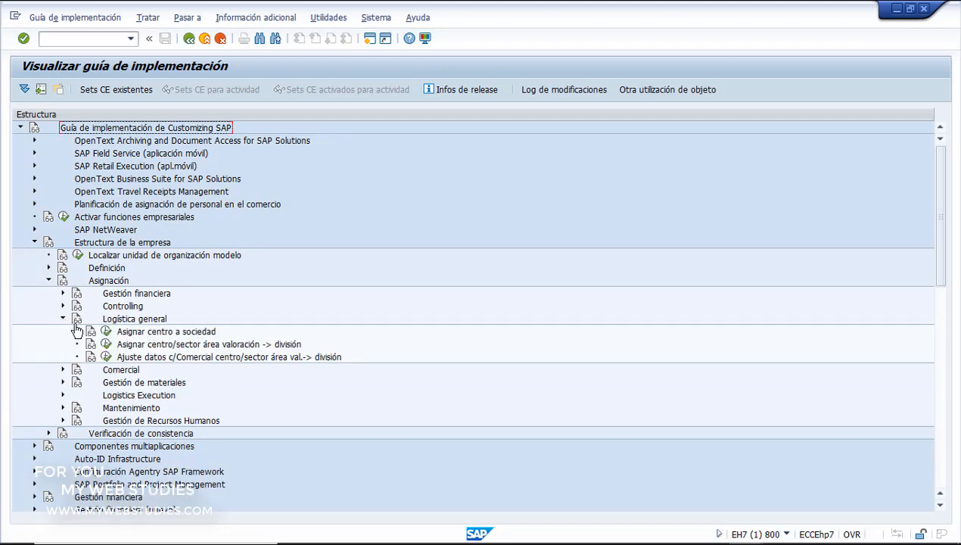
- Run the activity Asignar centro/sector área valoración -> división and open its Centro/Ámbito valoración - Sector assignment table
{"action": "left_click", "coordinate": [123, 345]}
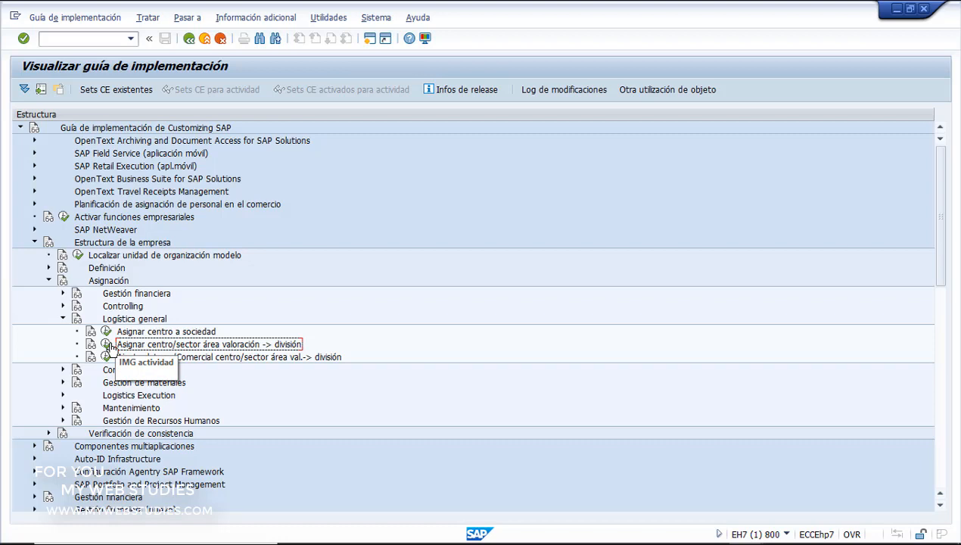
{"action": "left_click", "coordinate": [107, 345]}
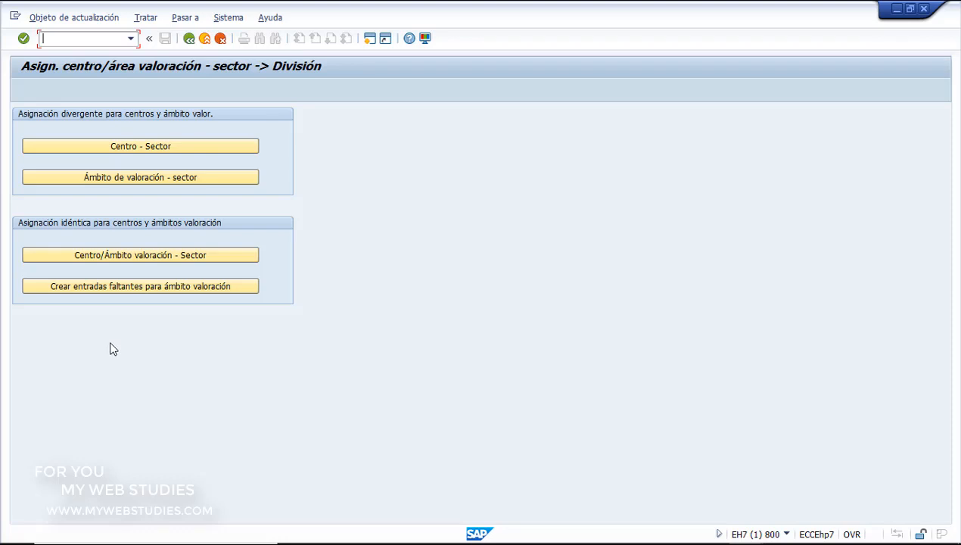
{"action": "left_click", "coordinate": [133, 260]}
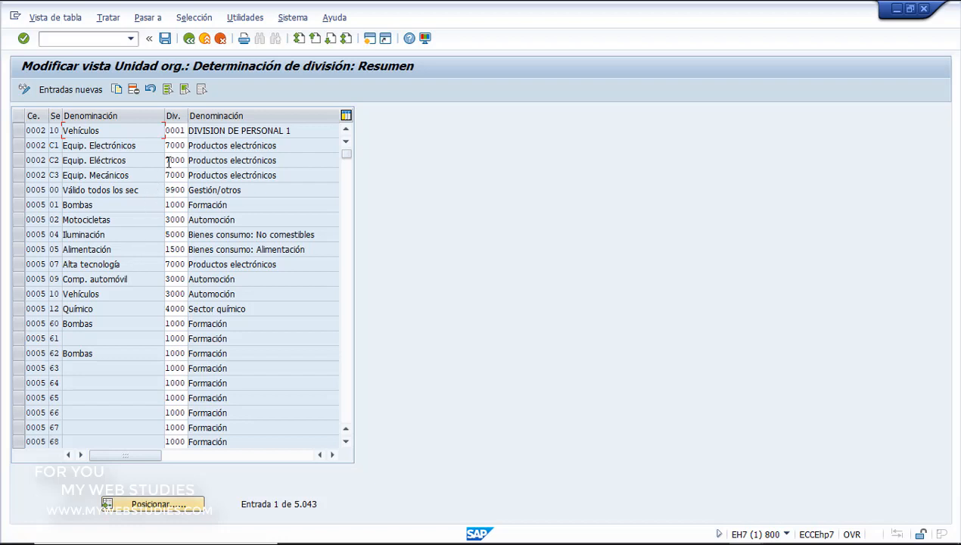
{"action": "left_click", "coordinate": [182, 131]}
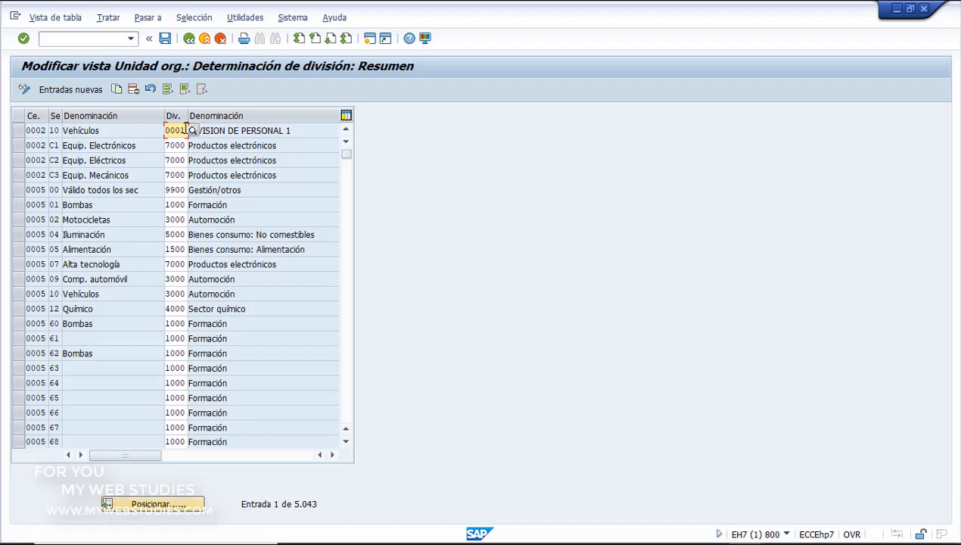
{"action": "left_click", "coordinate": [57, 131]}
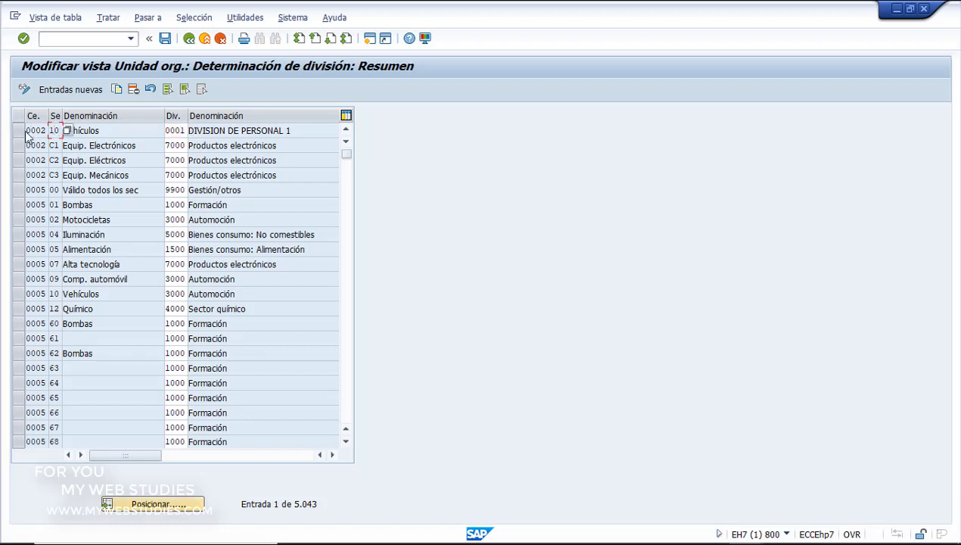
{"action": "left_click", "coordinate": [27, 131]}
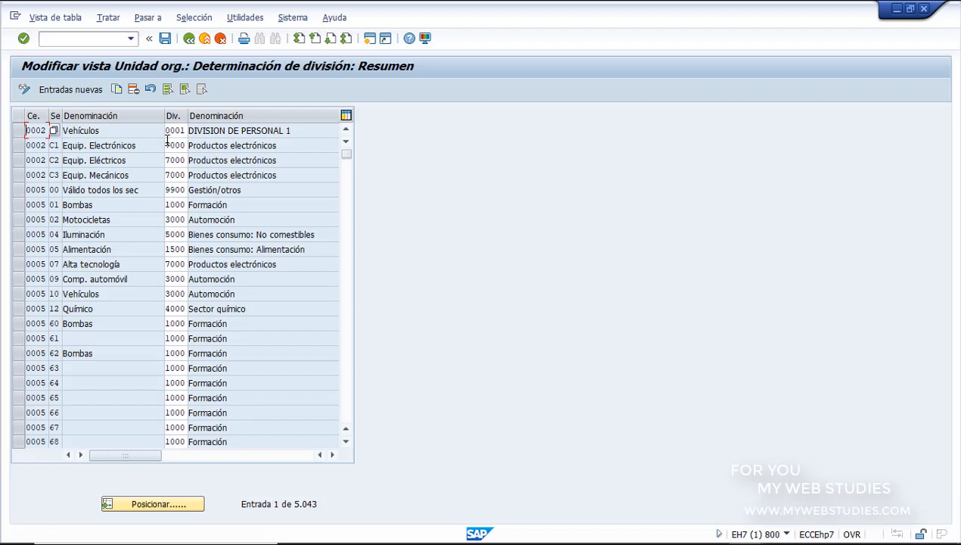
{"action": "left_click_drag", "start_coordinate": [165, 139], "coordinate": [187, 186]}
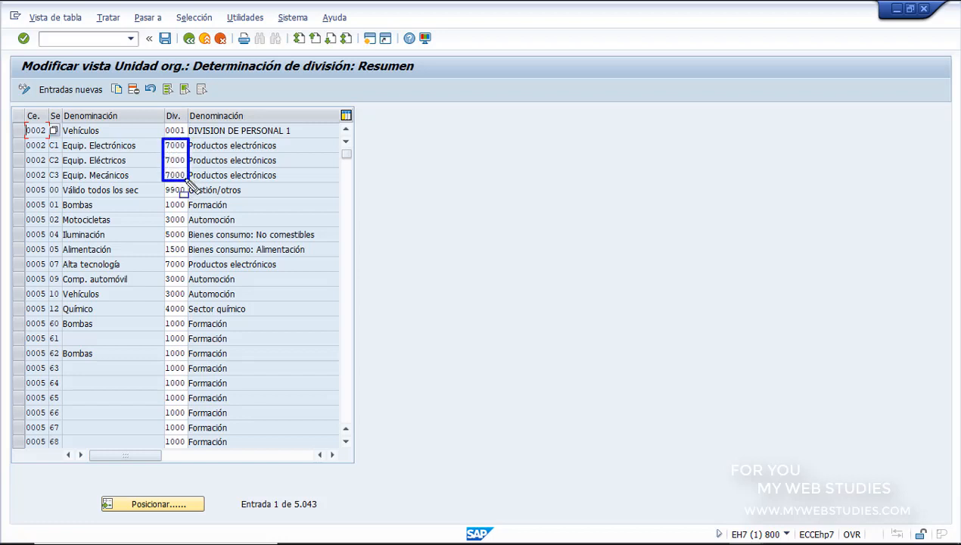
{"action": "left_click_drag", "start_coordinate": [49, 139], "coordinate": [70, 192]}
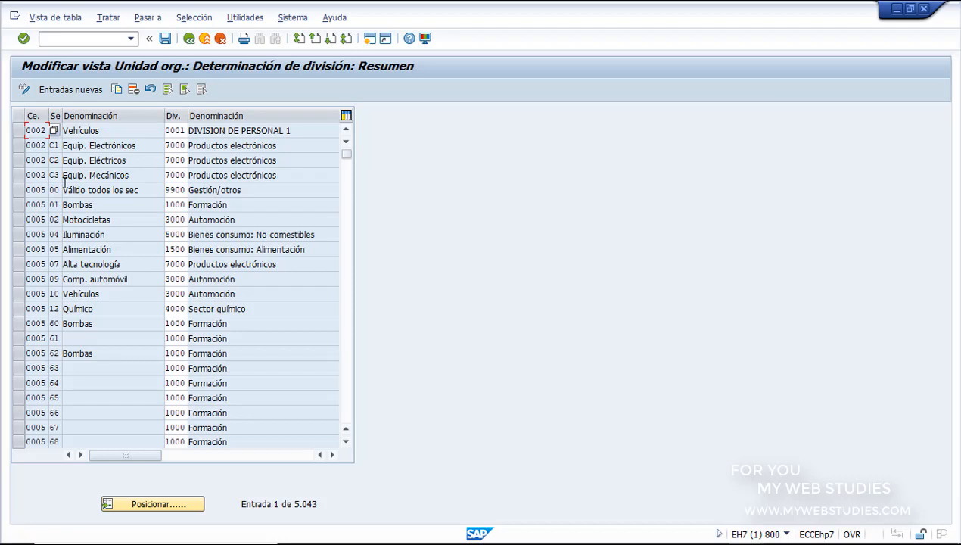
- Copy the three plant 0002 entries for sectors C1, C2 and C3 as templates for new assignments
{"action": "left_click", "coordinate": [18, 146]}
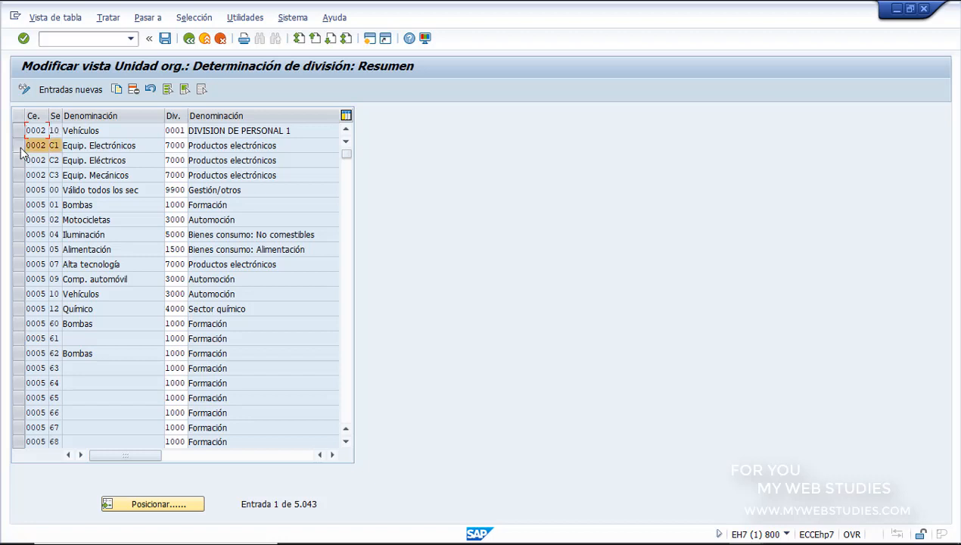
{"action": "left_click", "coordinate": [20, 161]}
{"action": "left_click", "coordinate": [19, 175]}
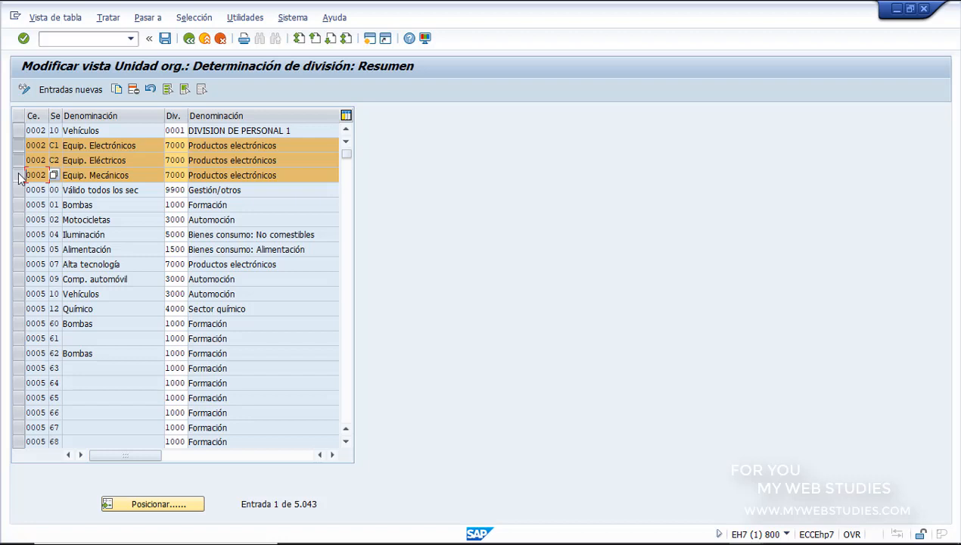
{"action": "left_click", "coordinate": [117, 90]}
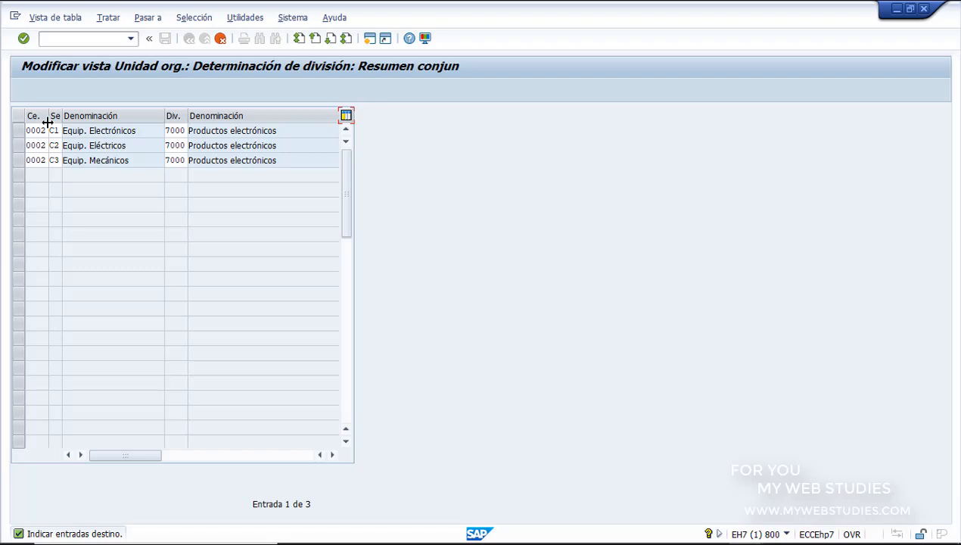
{"action": "left_click_drag", "start_coordinate": [48, 122], "coordinate": [65, 170]}
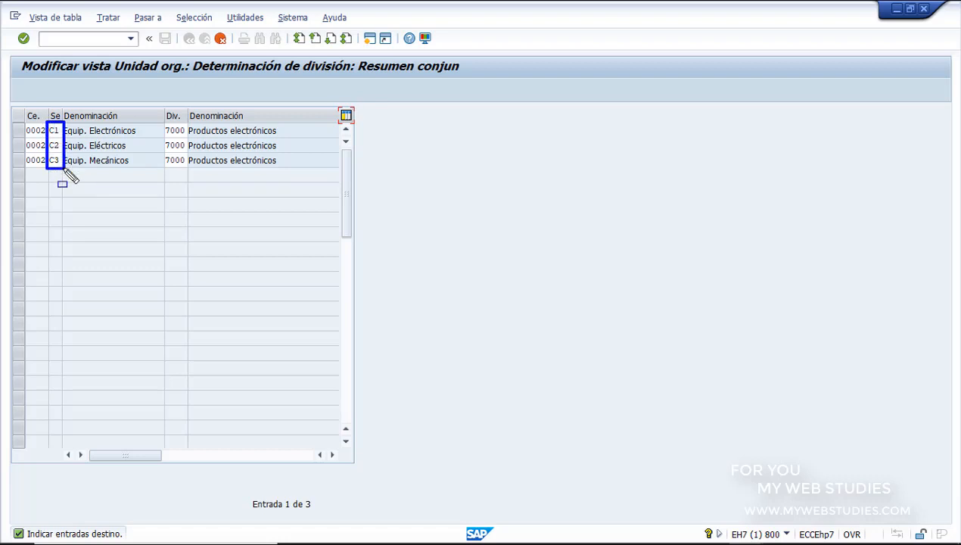
{"action": "left_click_drag", "start_coordinate": [162, 122], "coordinate": [196, 180]}
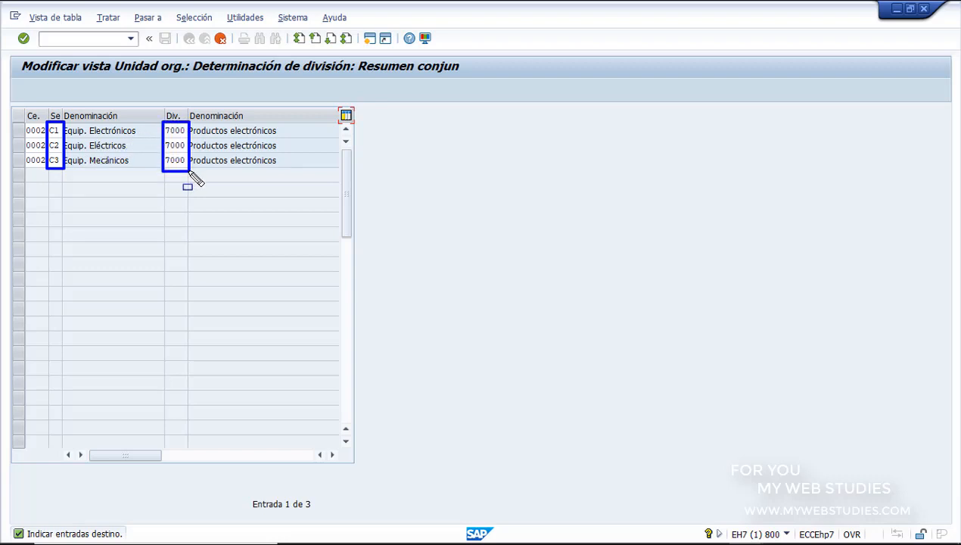
{"action": "key", "text": "Escape"}
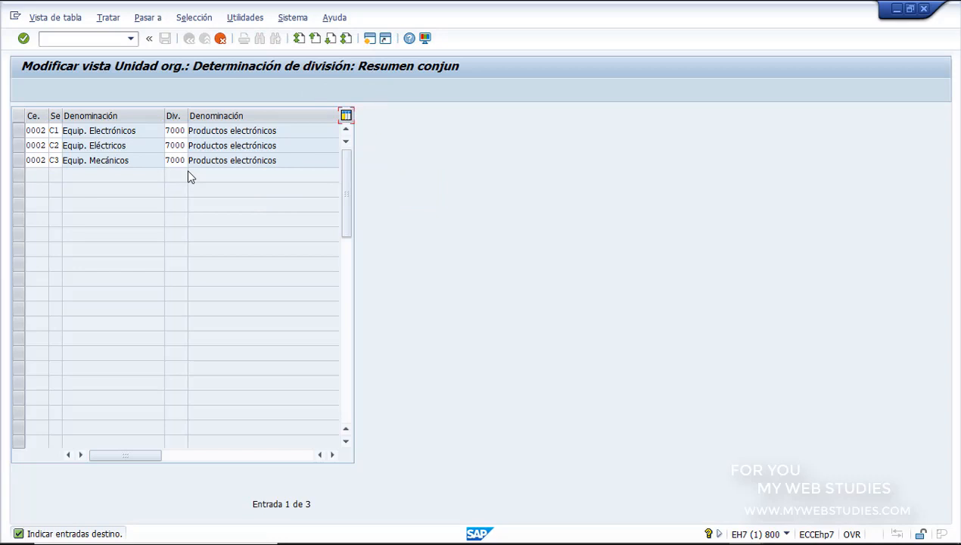
- Review the divisions available for the Equip. Electrónicos entry and close the value list without choosing one
{"action": "left_click", "coordinate": [183, 130]}
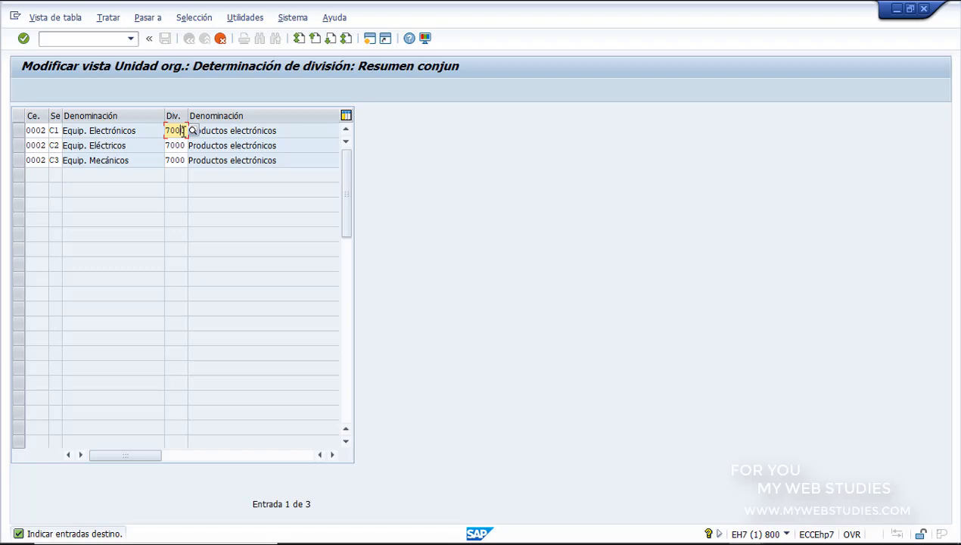
{"action": "left_click", "coordinate": [192, 130]}
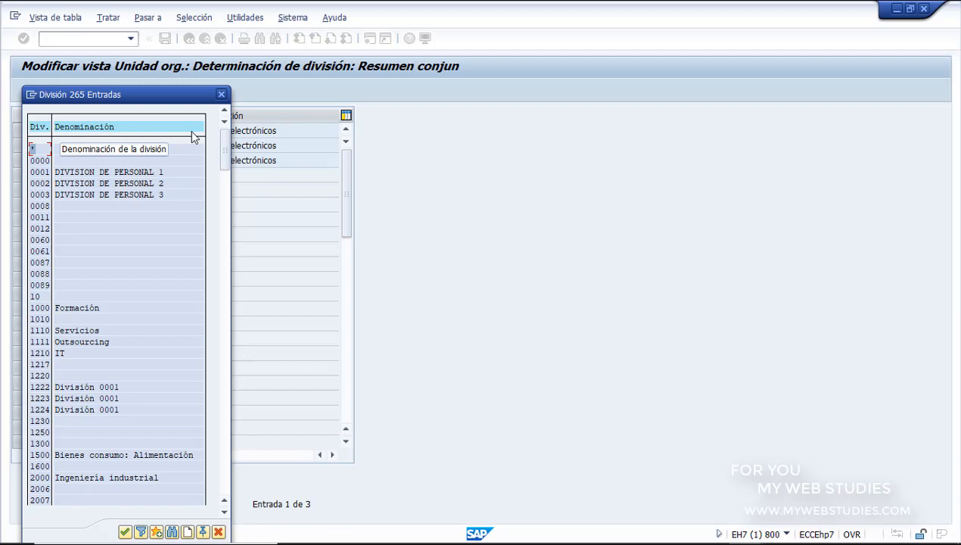
{"action": "left_click", "coordinate": [222, 201]}
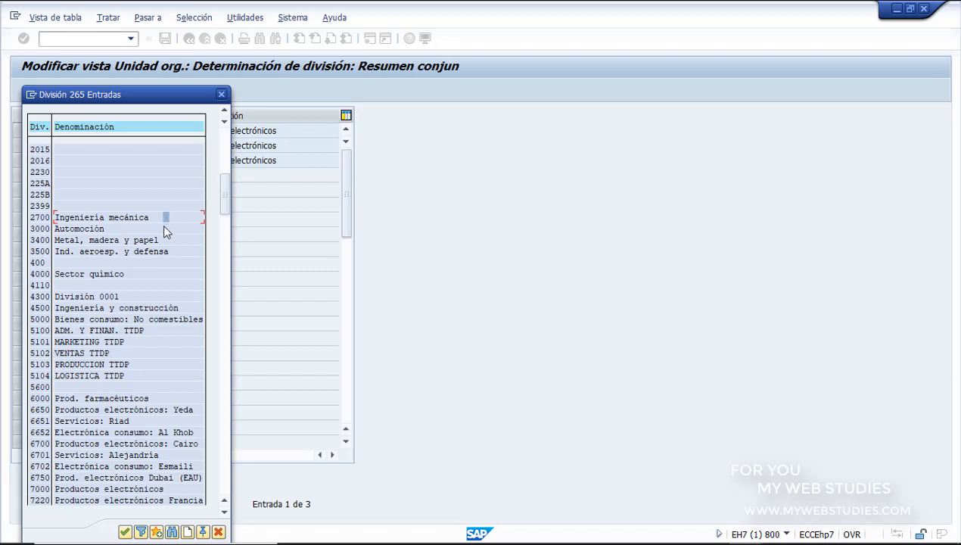
{"action": "left_click", "coordinate": [163, 227]}
{"action": "left_click", "coordinate": [157, 274]}
{"action": "left_click", "coordinate": [151, 489]}
{"action": "left_click", "coordinate": [222, 96]}
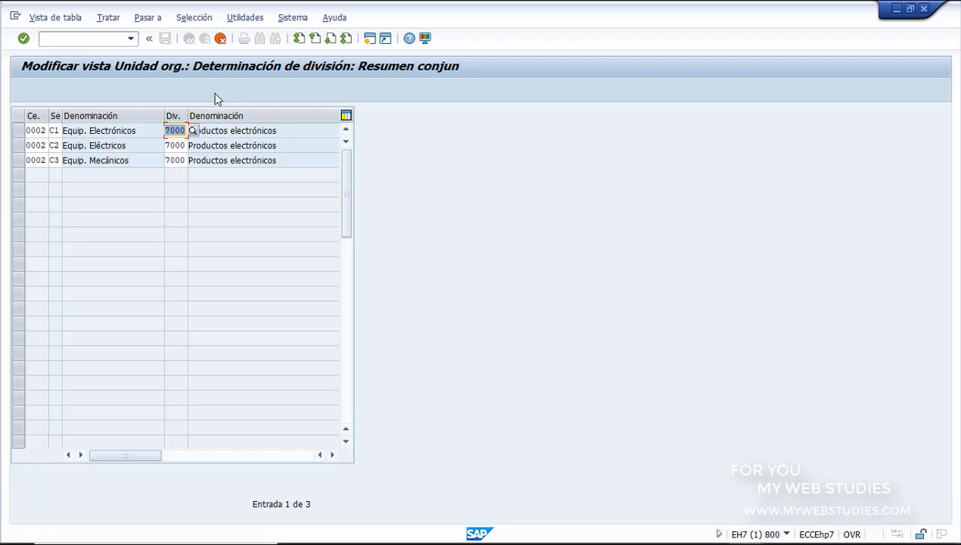
- Review the sectors available for the Equip. Electrónicos entry and close the value list without choosing one
{"action": "left_click", "coordinate": [55, 130]}
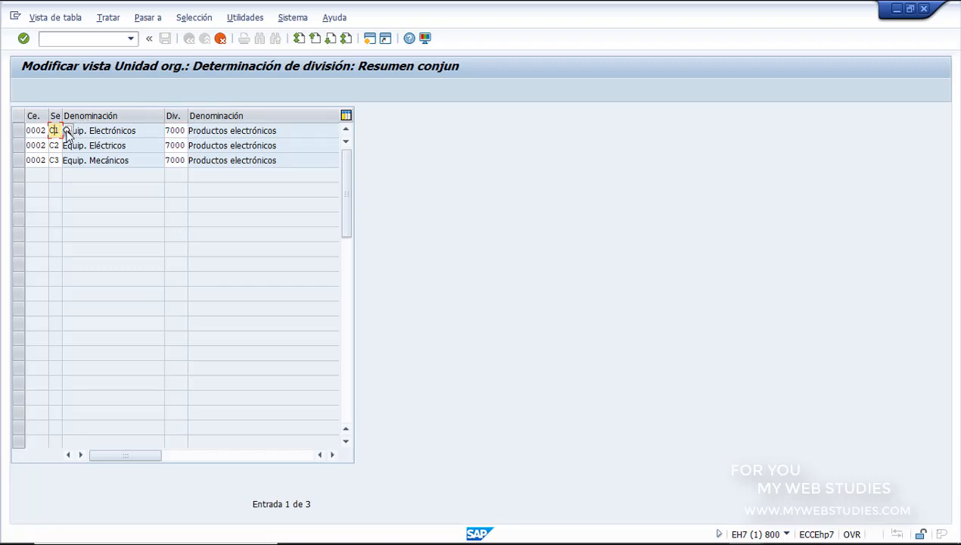
{"action": "left_click", "coordinate": [67, 131]}
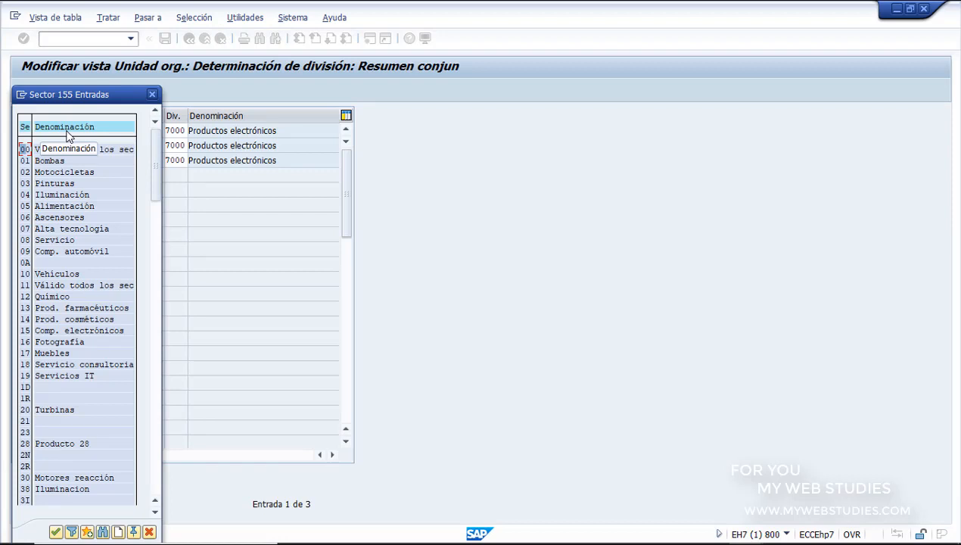
{"action": "left_click", "coordinate": [78, 161]}
{"action": "left_click", "coordinate": [79, 173]}
{"action": "left_click", "coordinate": [151, 95]}
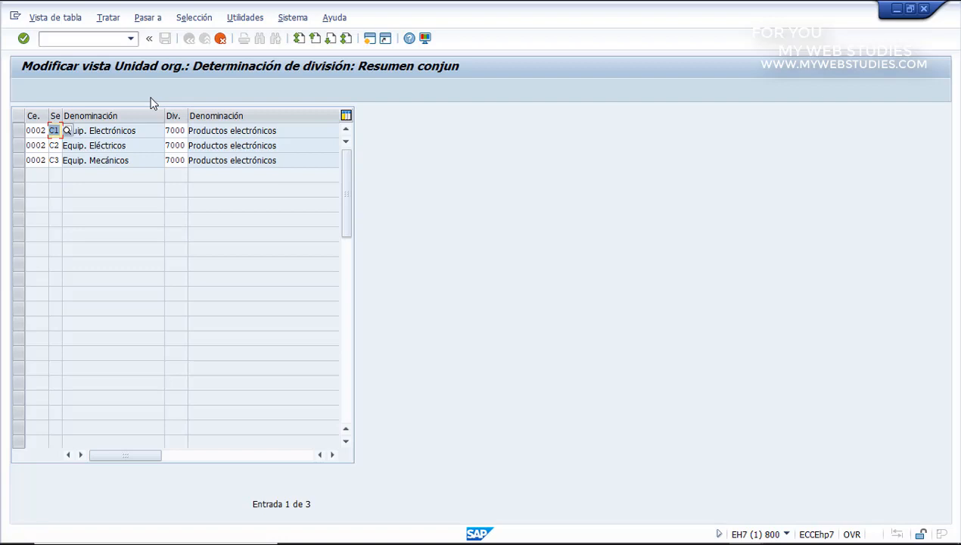
- Set the plant to EC01 in the three copied entries for sectors C1, C2 and C3 and complete the copy
{"action": "left_click", "coordinate": [45, 131]}
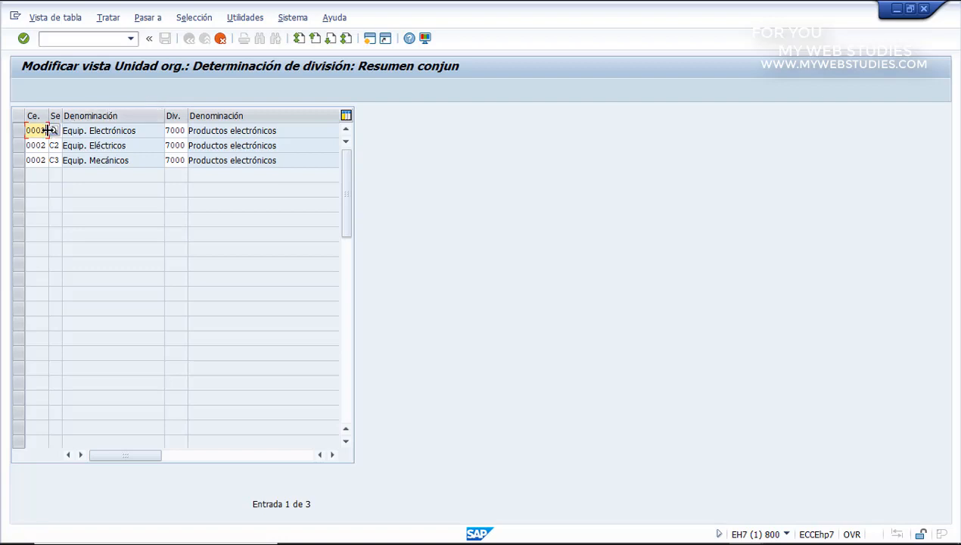
{"action": "double_click", "coordinate": [47, 130]}
{"action": "type", "text": "EC01"}
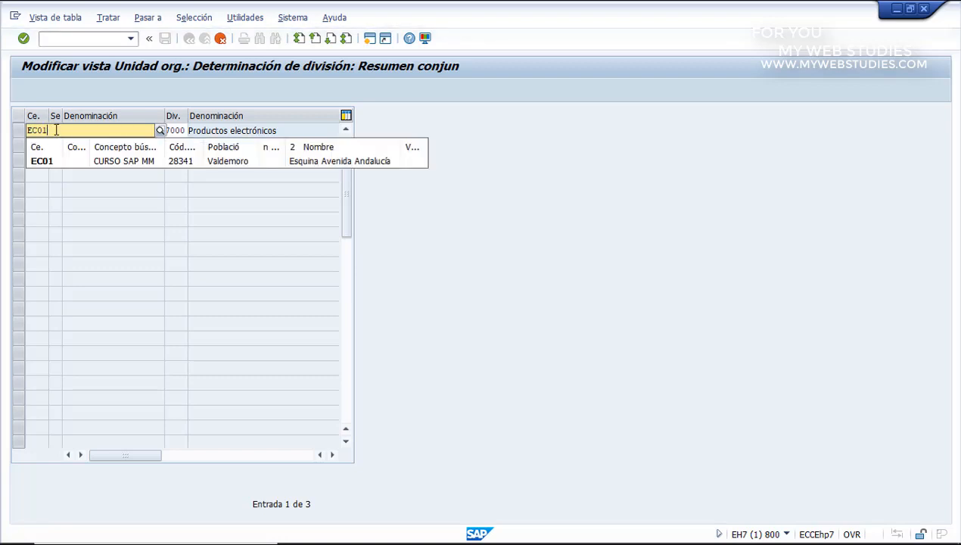
{"action": "key", "text": "Return"}
{"action": "left_click", "coordinate": [45, 144]}
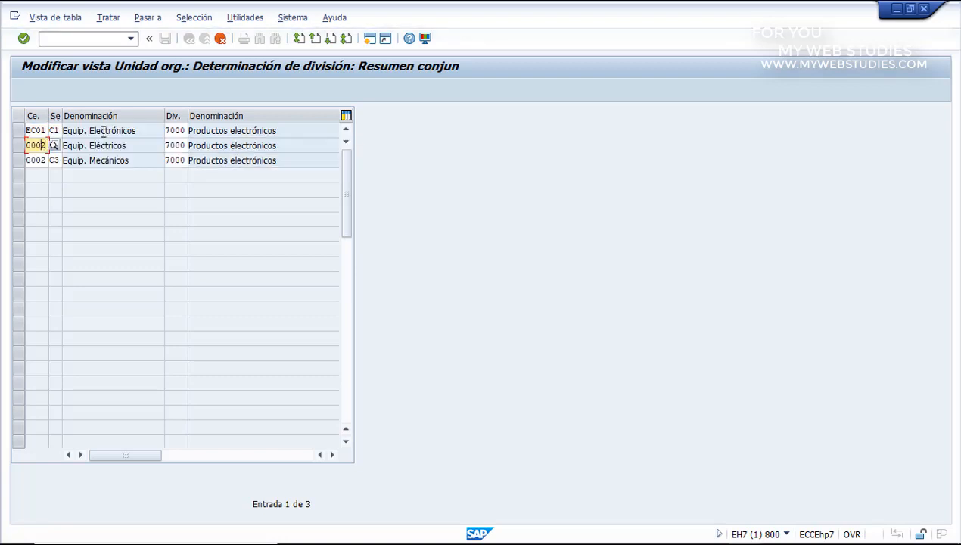
{"action": "type", "text": "EC01"}
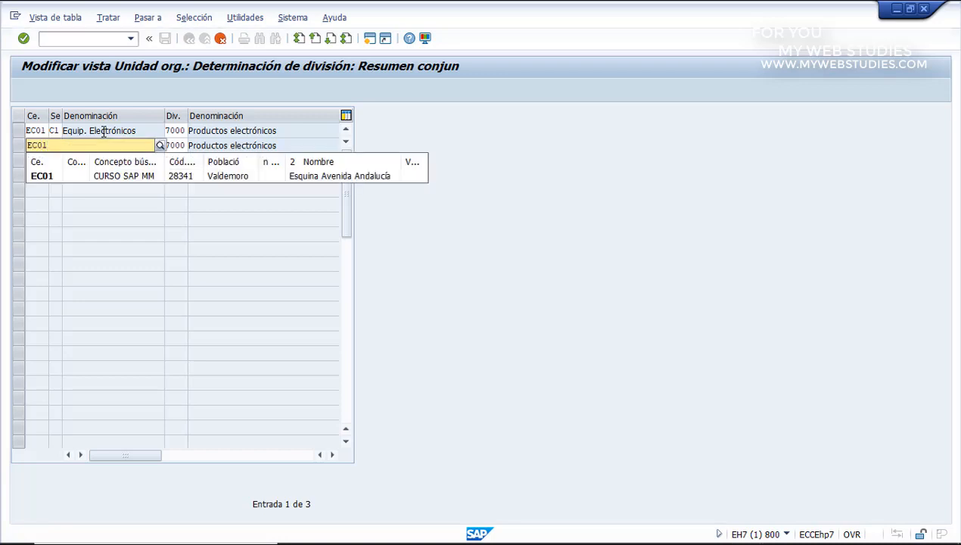
{"action": "left_click", "coordinate": [43, 162]}
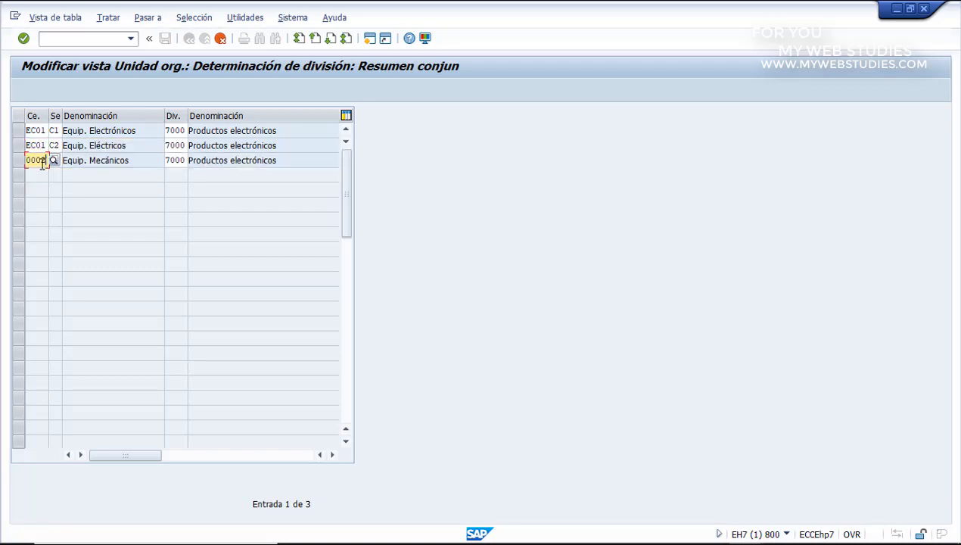
{"action": "double_click", "coordinate": [43, 163]}
{"action": "type", "text": "EC01"}
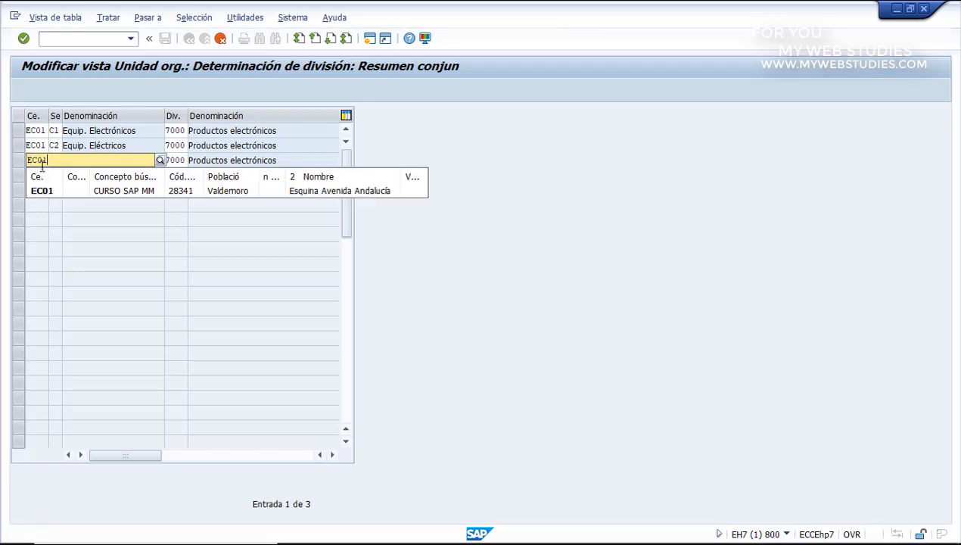
{"action": "left_click", "coordinate": [42, 189]}
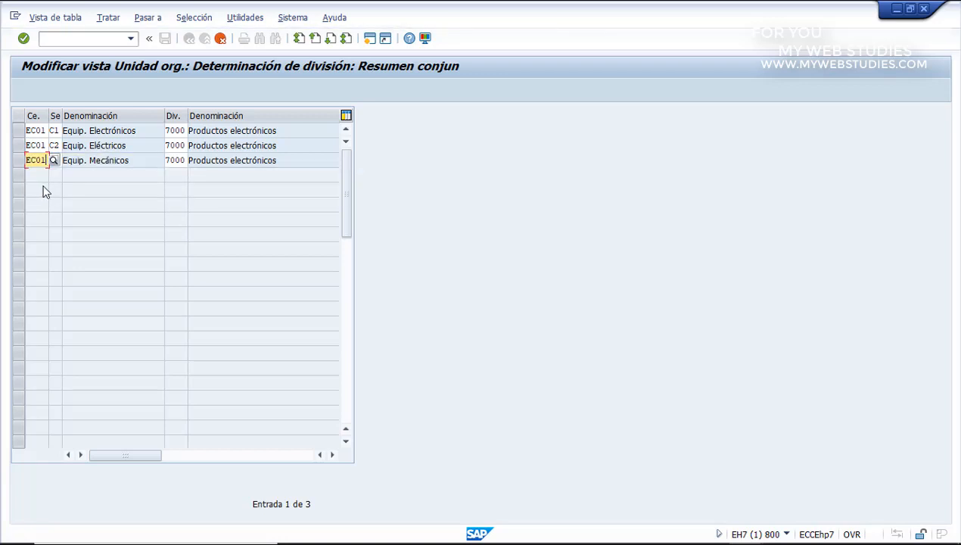
{"action": "left_click", "coordinate": [165, 42]}
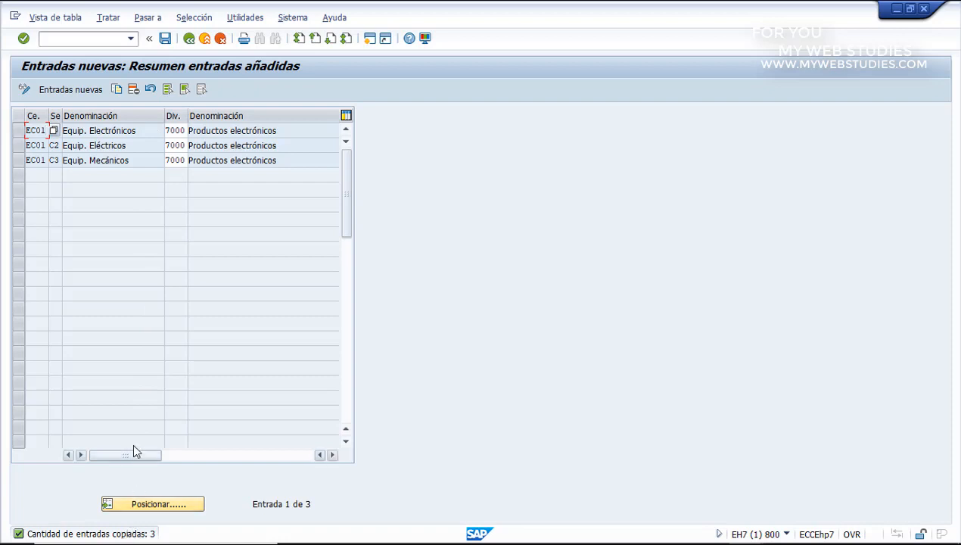
- Return to the full assignment table and position the list on plant EC01 to check the new entries
{"action": "left_click", "coordinate": [192, 43]}
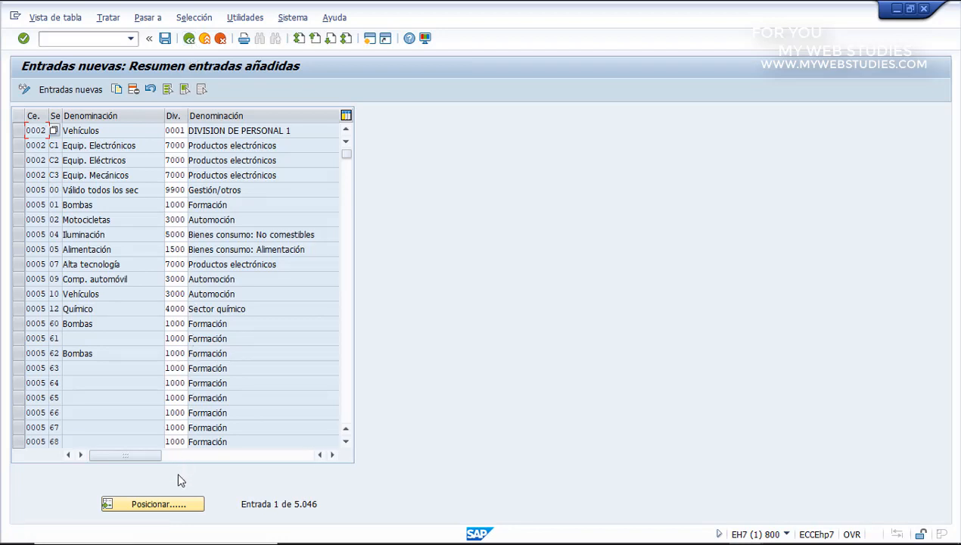
{"action": "left_click", "coordinate": [180, 504]}
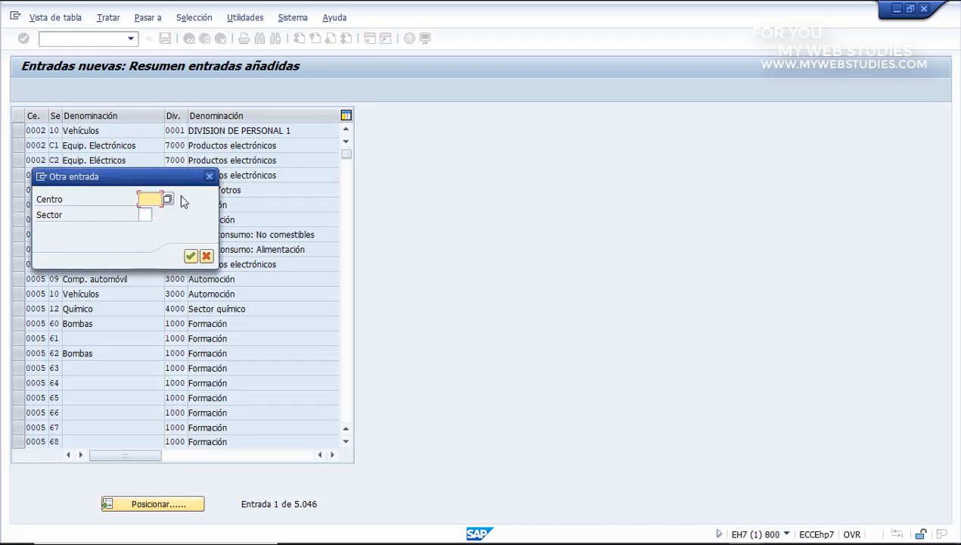
{"action": "type", "text": "EC01"}
{"action": "key", "text": "Return"}
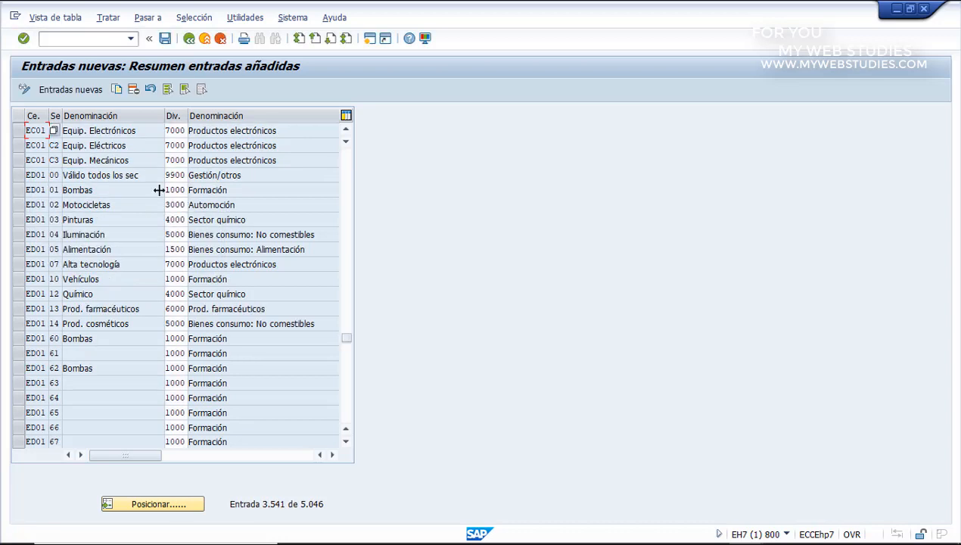
- Save the plant EC01 division assignments and record them in the CURSO SAP MM Customizing order
{"action": "left_click_drag", "start_coordinate": [24, 130], "coordinate": [299, 167]}
{"action": "left_click", "coordinate": [165, 40]}
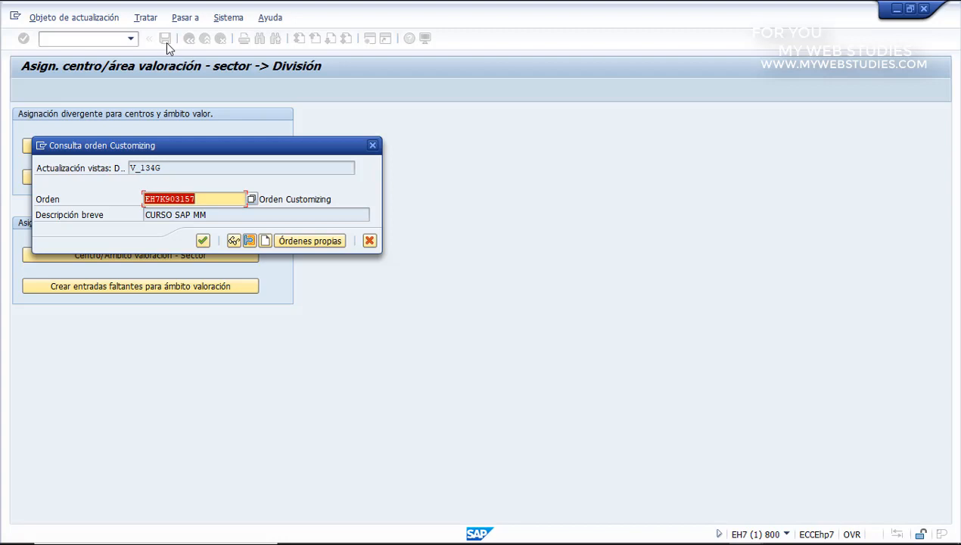
{"action": "left_click", "coordinate": [203, 240]}
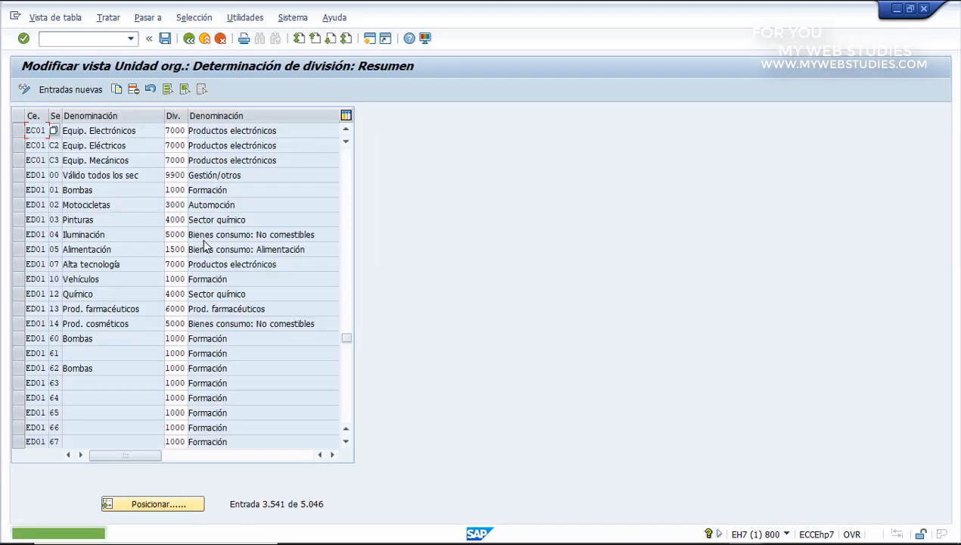